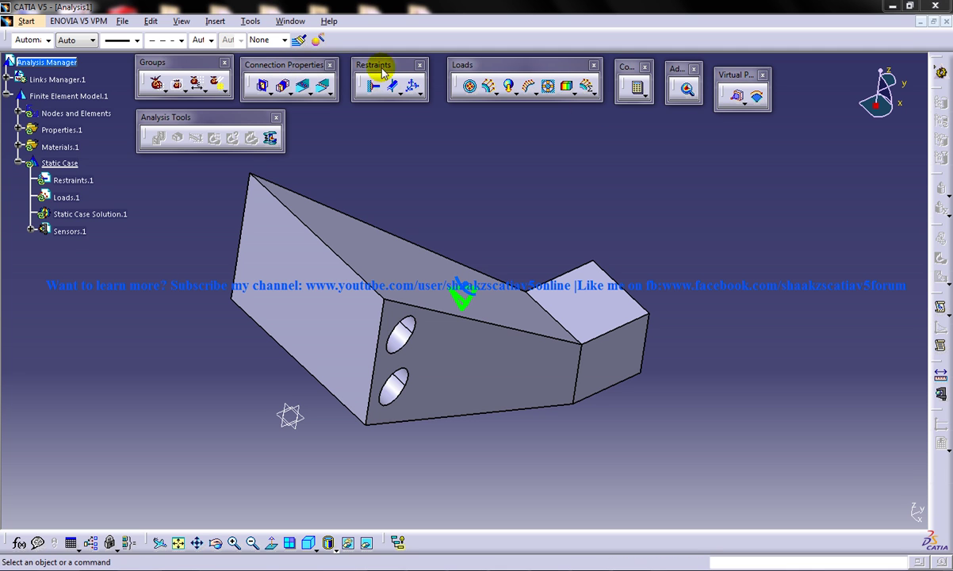
# Step: Move the Analysis Tools toolbar away from the specification tree to free space above the part
pyautogui.click(213, 120)
pyautogui.moveTo(561, 135); pyautogui.dragTo(746, 140)
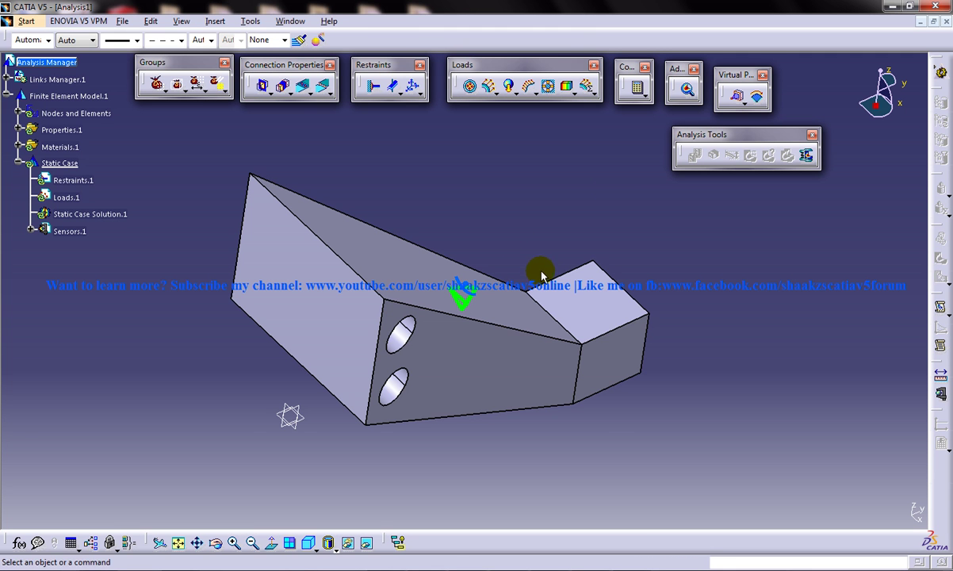
# Step: Apply a Surface Slider restraint to the large flat end face next to the two holes
pyautogui.moveTo(561, 287); pyautogui.dragTo(315, 313, button='middle')
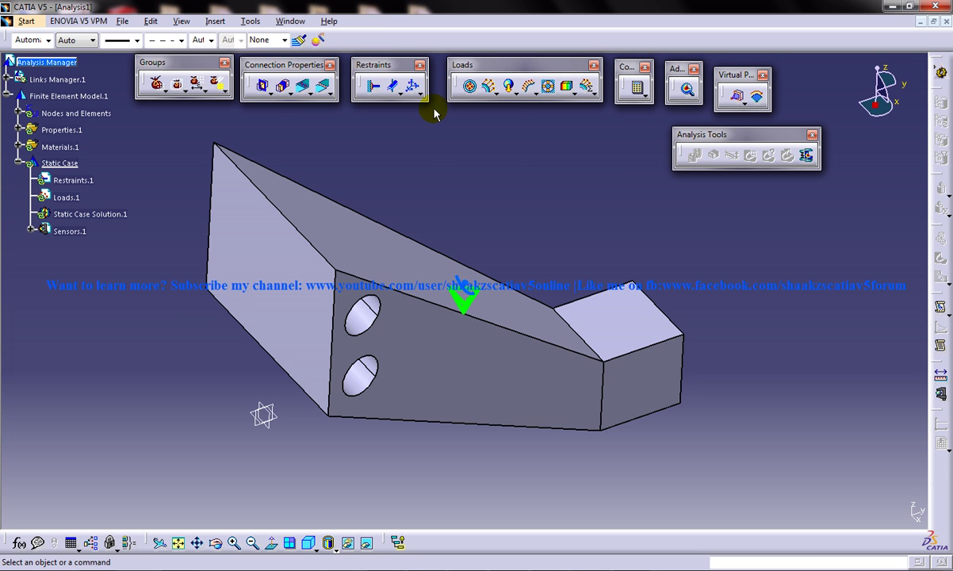
pyautogui.click(392, 88)
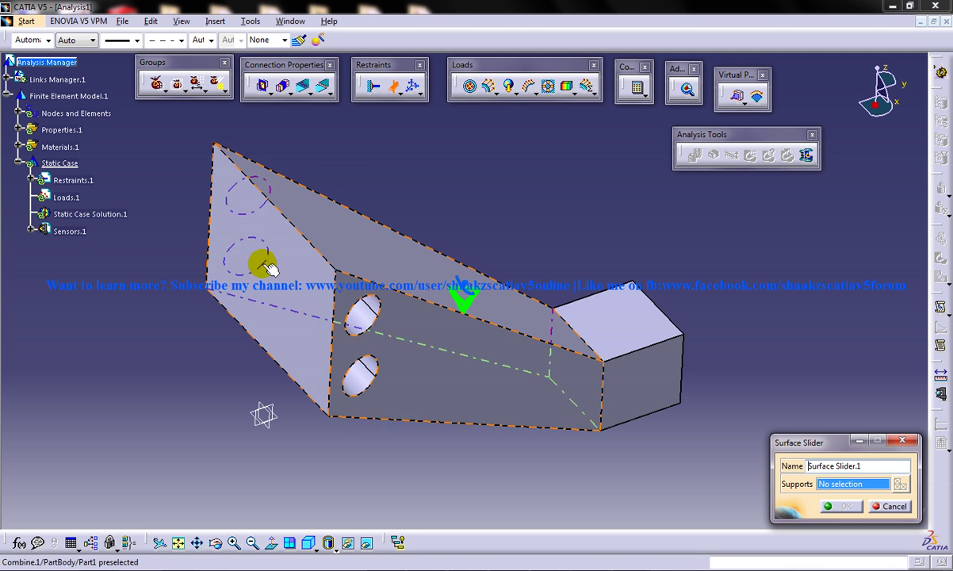
pyautogui.click(297, 289)
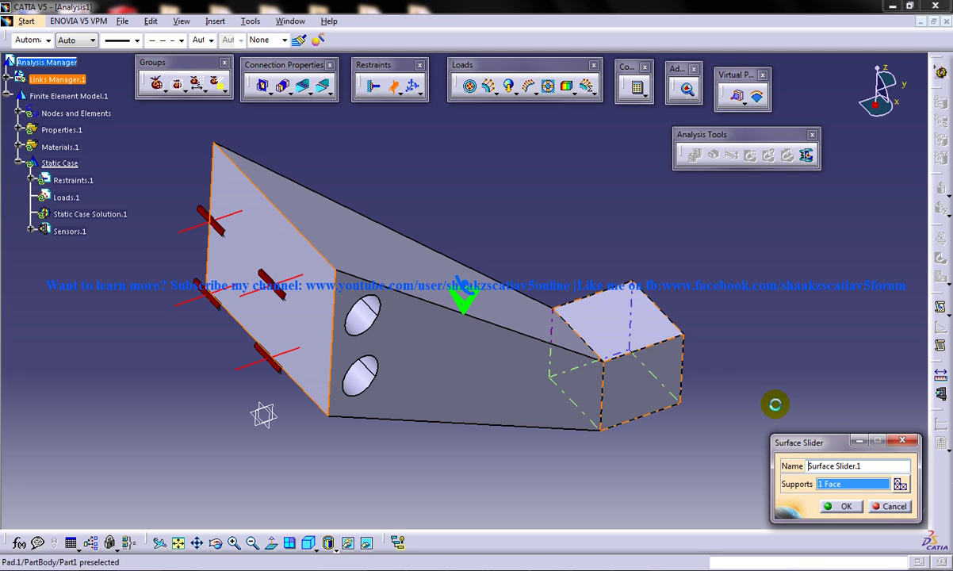
pyautogui.click(845, 506)
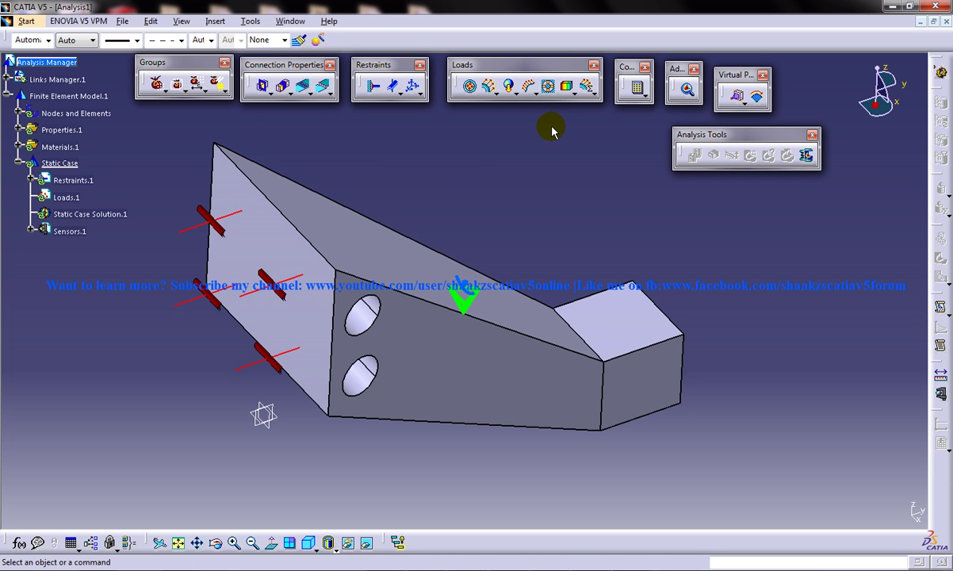
# Step: Apply a Distributed Force of -500 N in global Z to the top face of the bracket's free end
pyautogui.click(489, 88)
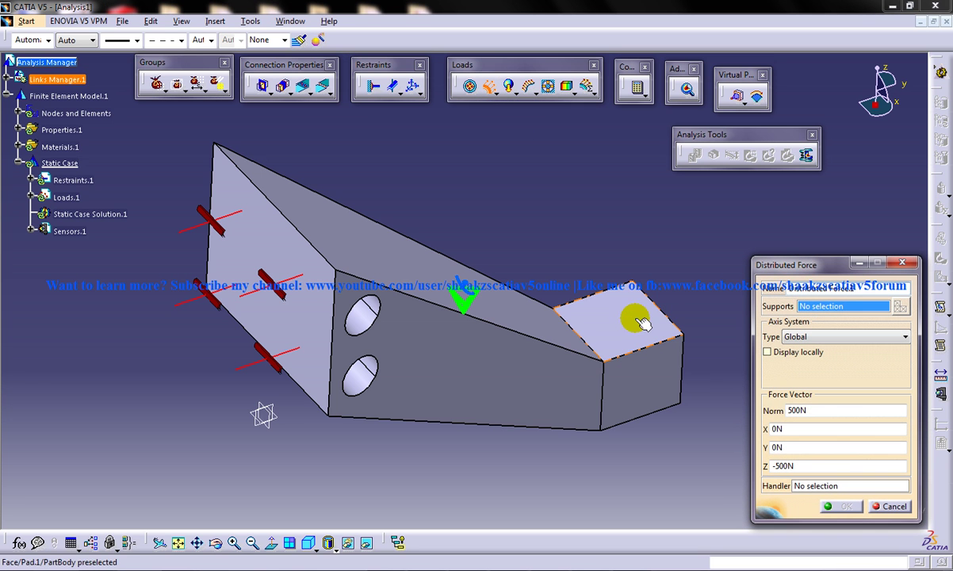
pyautogui.click(641, 336)
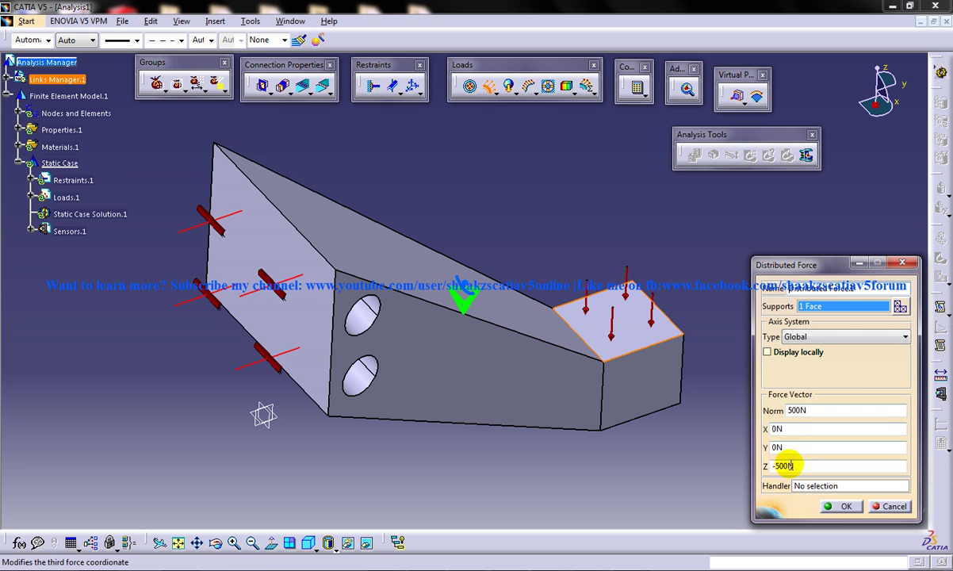
pyautogui.moveTo(845, 467); pyautogui.dragTo(784, 466)
pyautogui.press('BackSpace')
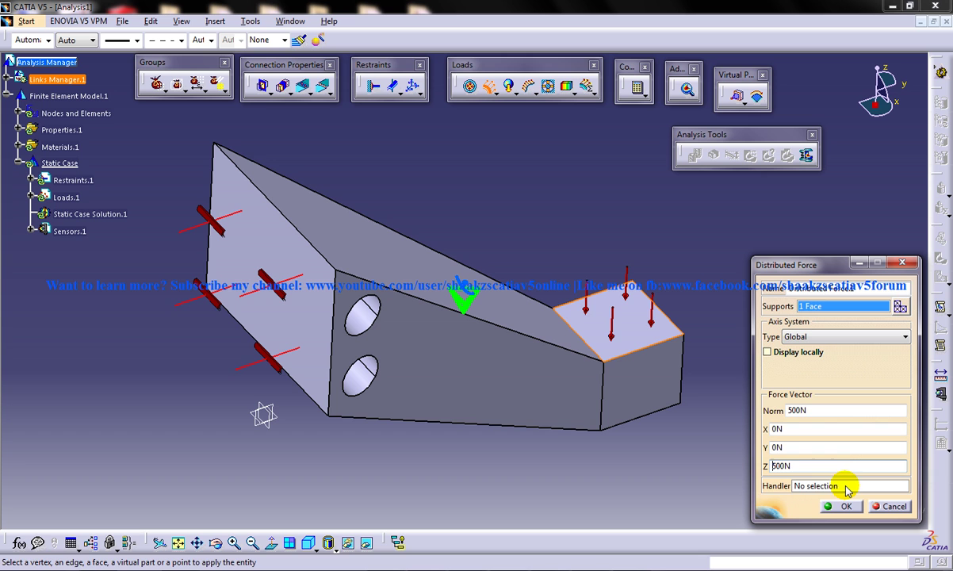
pyautogui.click(773, 465)
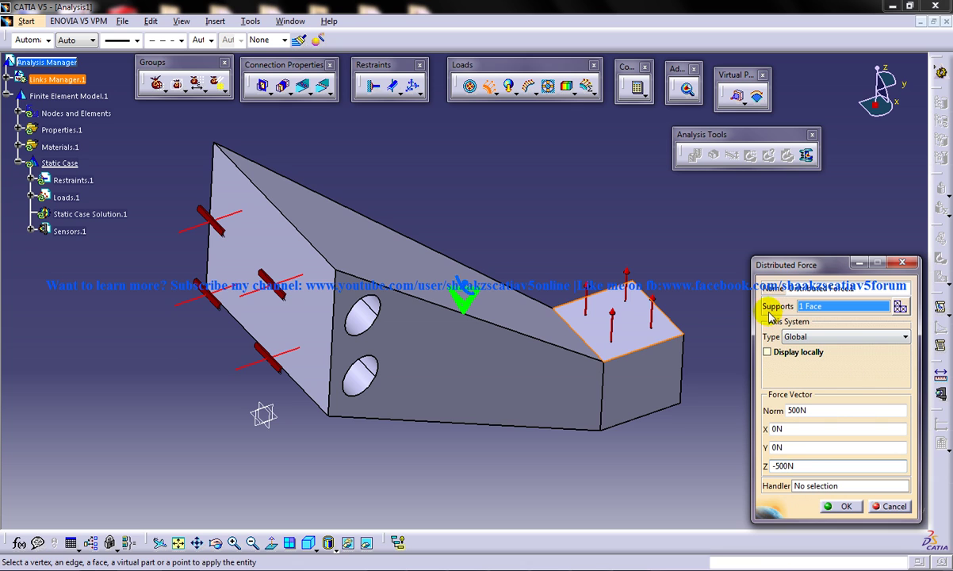
pyautogui.moveTo(676, 354); pyautogui.dragTo(564, 325, button='middle')
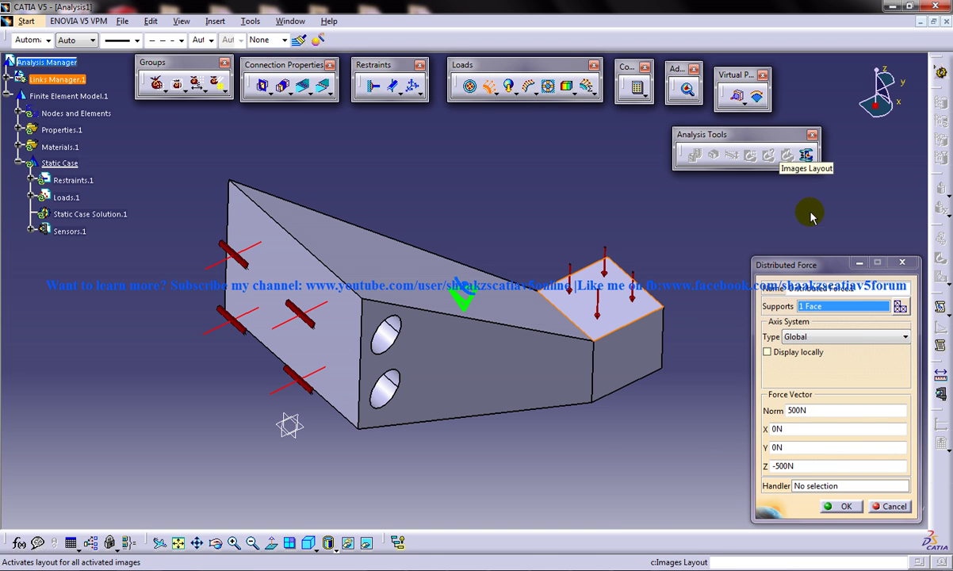
pyautogui.moveTo(843, 269); pyautogui.dragTo(817, 246)
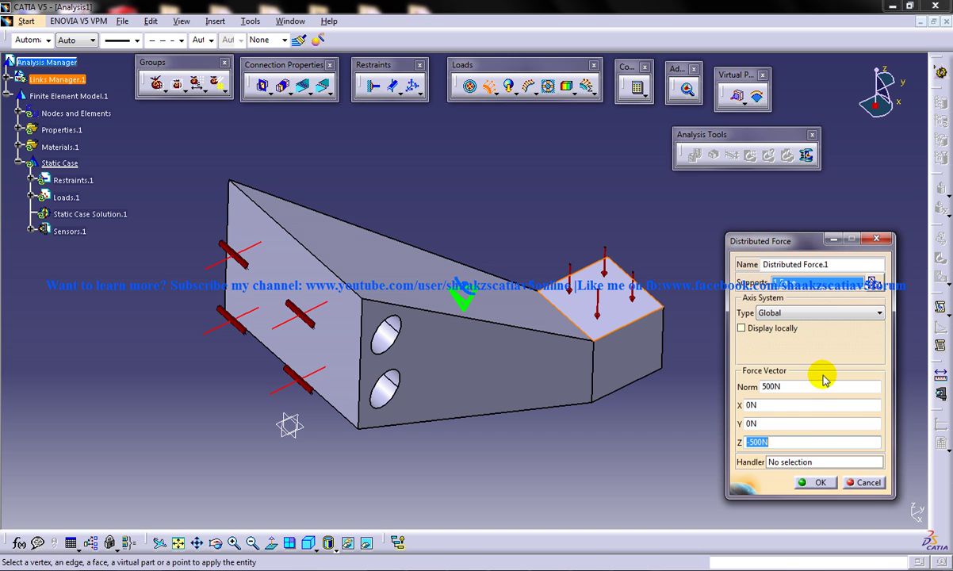
pyautogui.click(815, 483)
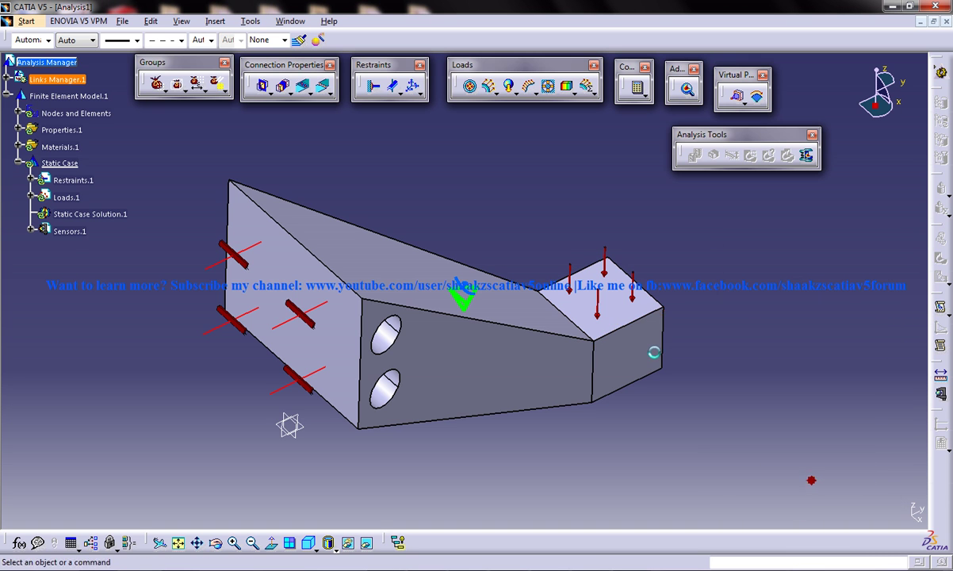
# Step: Create a Smooth Virtual Part on the cylindrical face of each of the two holes, without handler points
pyautogui.click(737, 96)
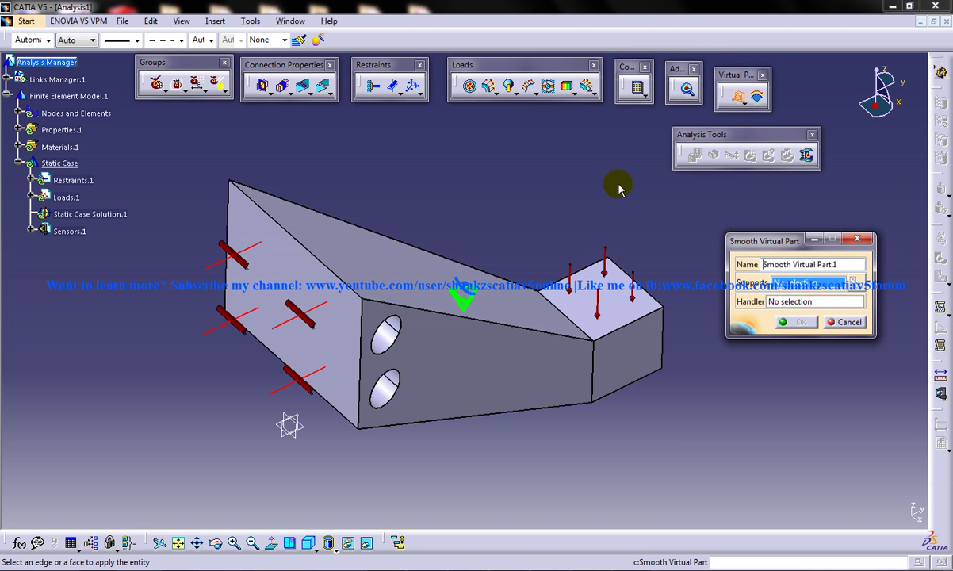
pyautogui.click(394, 339)
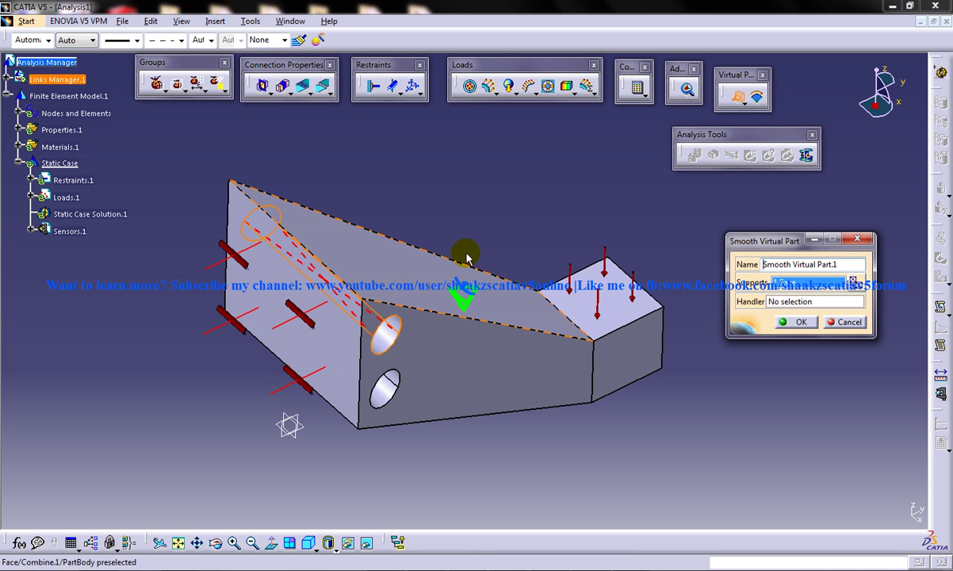
pyautogui.click(795, 322)
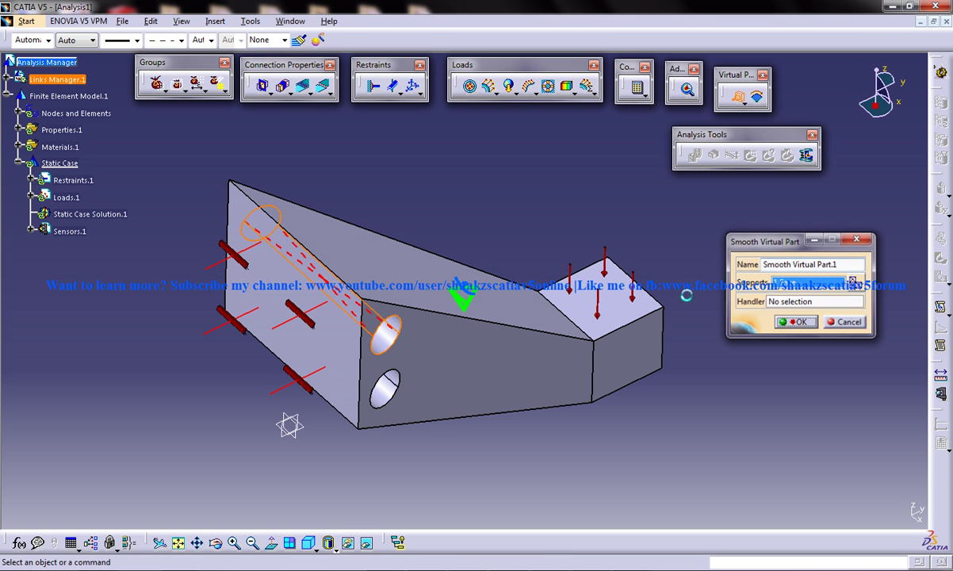
pyautogui.click(737, 97)
pyautogui.click(380, 384)
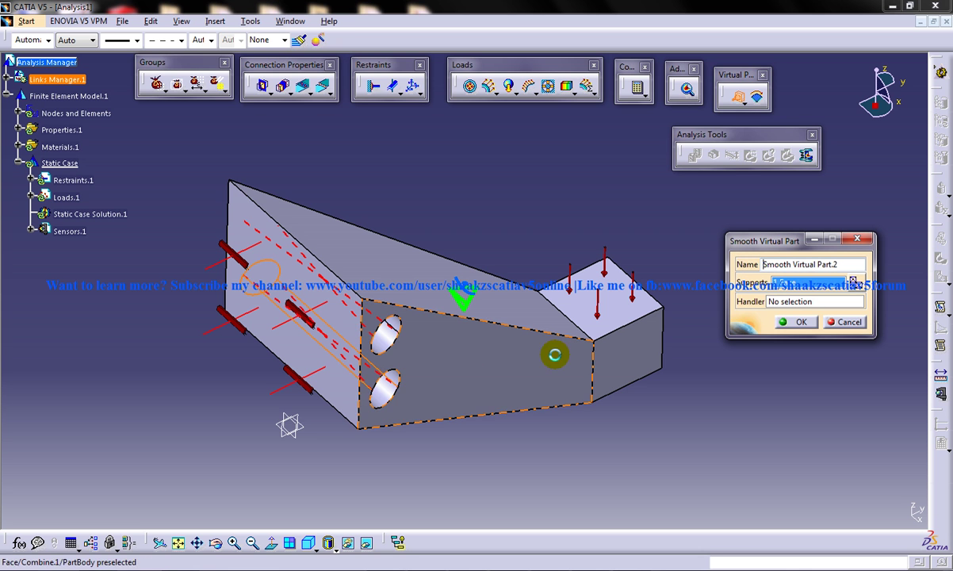
pyautogui.click(795, 322)
# Step: Add a User-defined Restraint to the upper hole's virtual part, restraining all translations and rotations 2 and 3 while freeing rotation 1
pyautogui.moveTo(694, 435); pyautogui.dragTo(433, 370, button='middle')
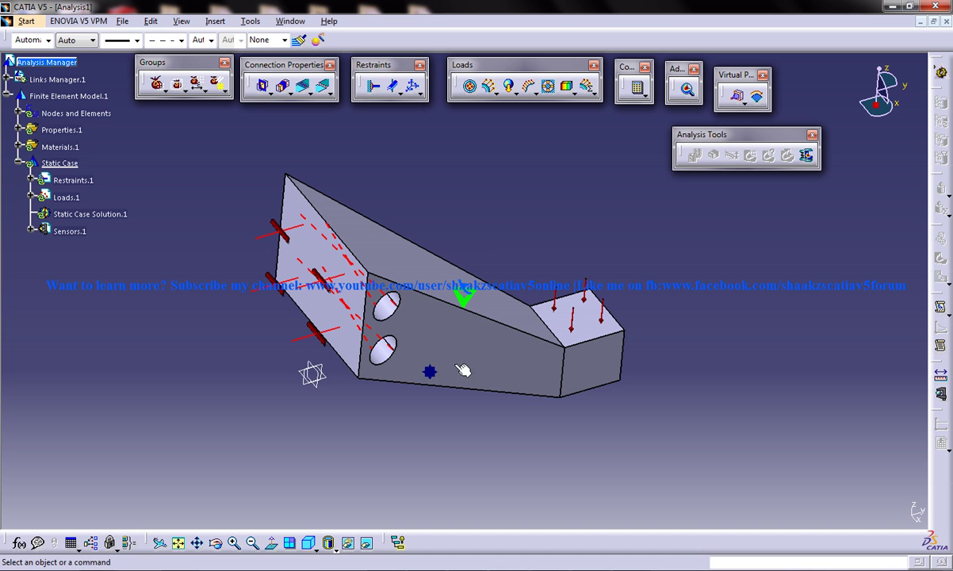
pyautogui.click(413, 86)
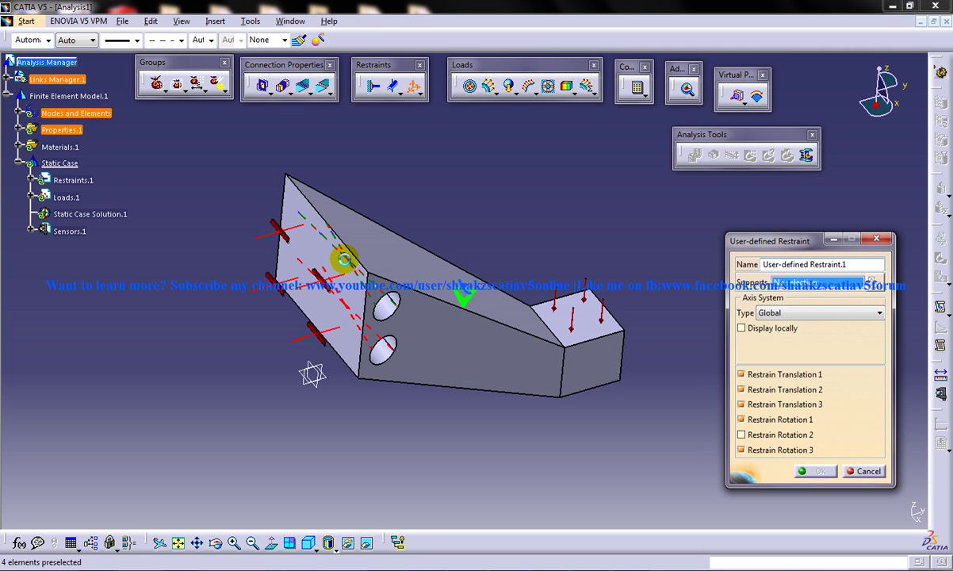
pyautogui.click(394, 285)
pyautogui.moveTo(401, 278); pyautogui.dragTo(425, 277, button='middle')
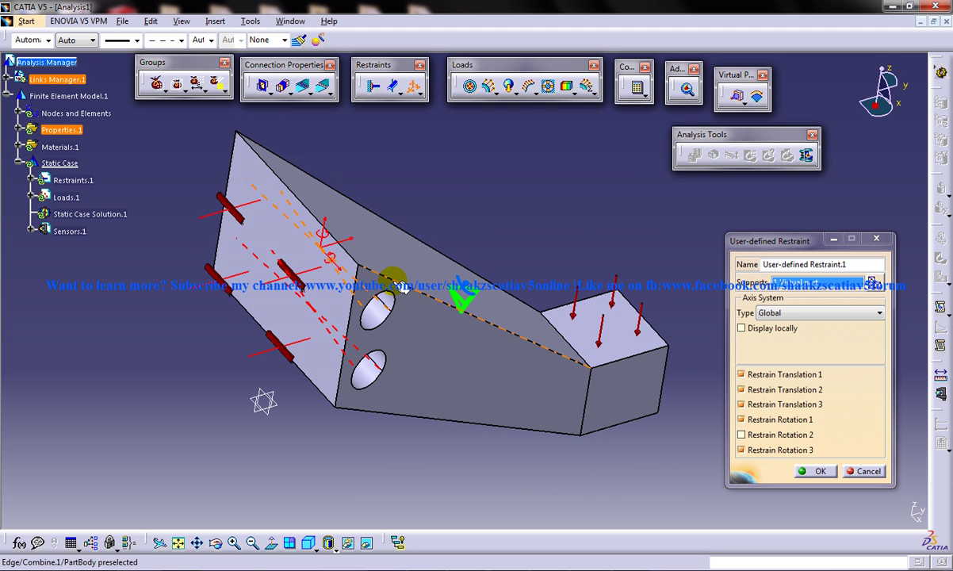
pyautogui.click(753, 438)
pyautogui.click(754, 422)
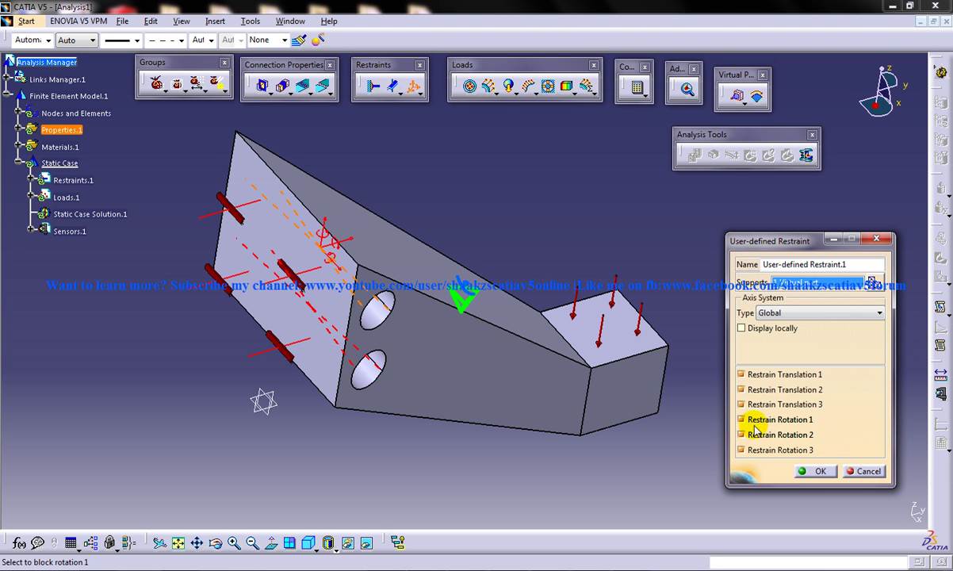
pyautogui.click(754, 421)
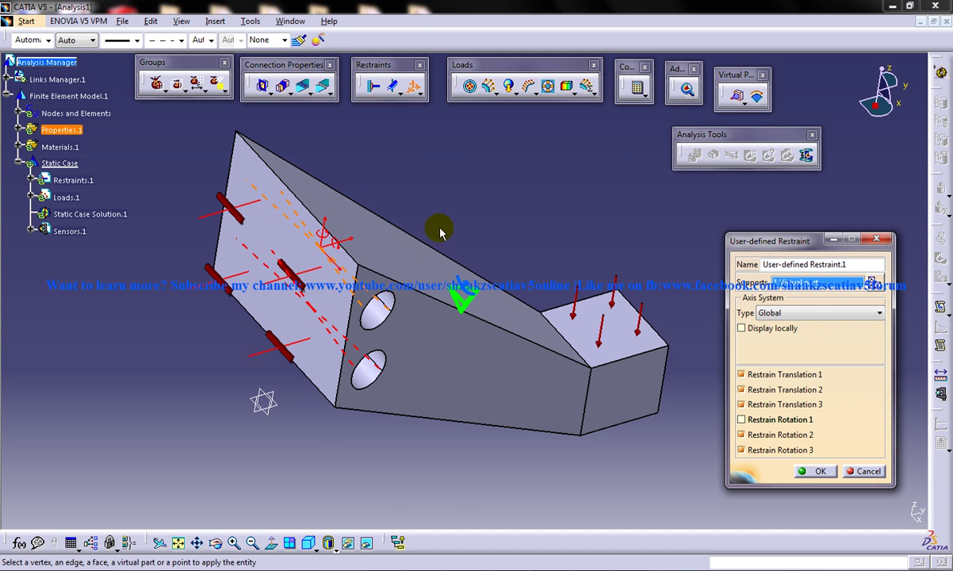
pyautogui.moveTo(436, 226); pyautogui.dragTo(385, 325, button='middle')
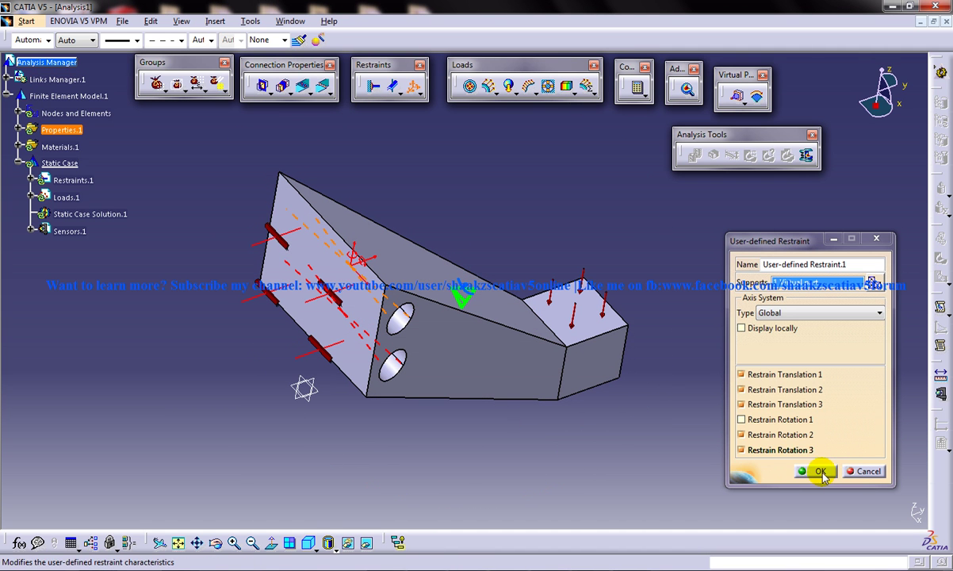
pyautogui.click(819, 473)
# Step: Add a User-defined Restraint to the lower hole's virtual part, leaving only rotation 1 free
pyautogui.click(413, 86)
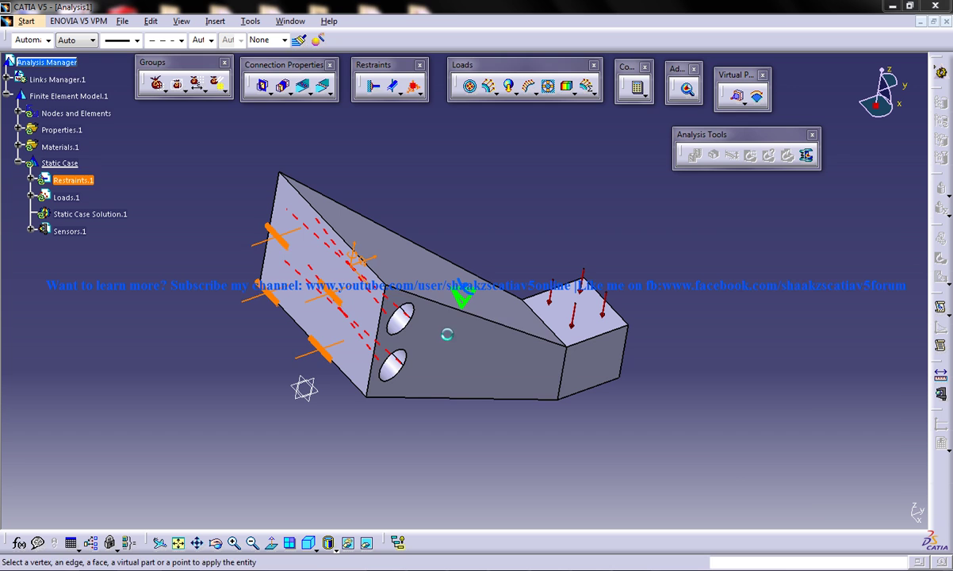
pyautogui.click(361, 337)
pyautogui.moveTo(363, 337); pyautogui.dragTo(531, 315, button='middle')
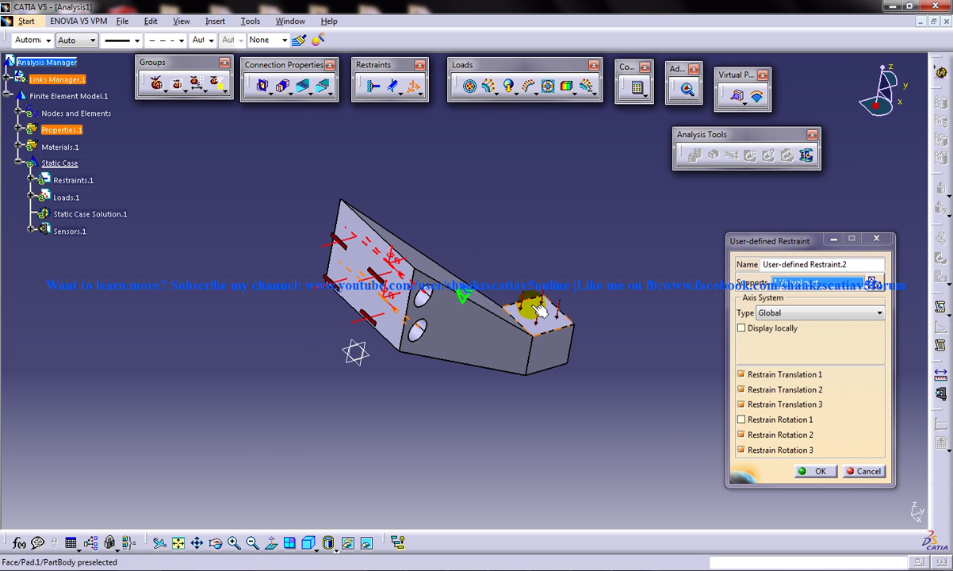
pyautogui.click(817, 471)
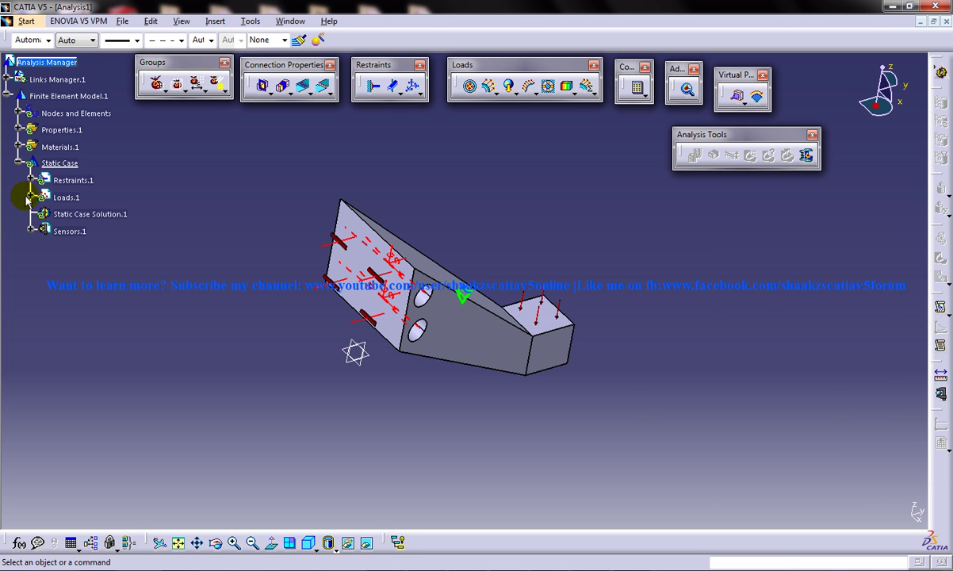
# Step: Expand the static case's loads and restraints in the specification tree to review the defined conditions
pyautogui.click(30, 198)
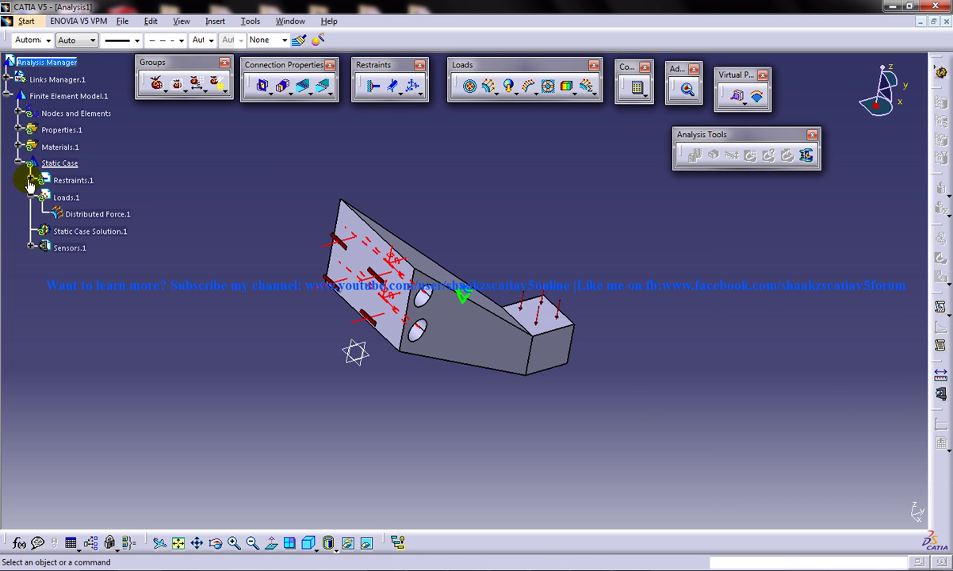
pyautogui.click(30, 180)
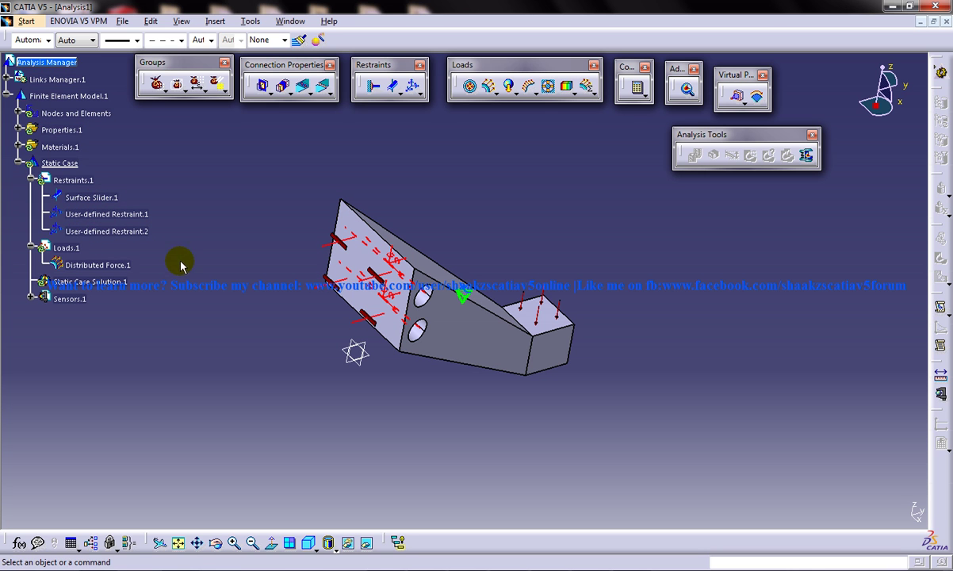
pyautogui.moveTo(396, 369); pyautogui.dragTo(426, 330, button='middle')
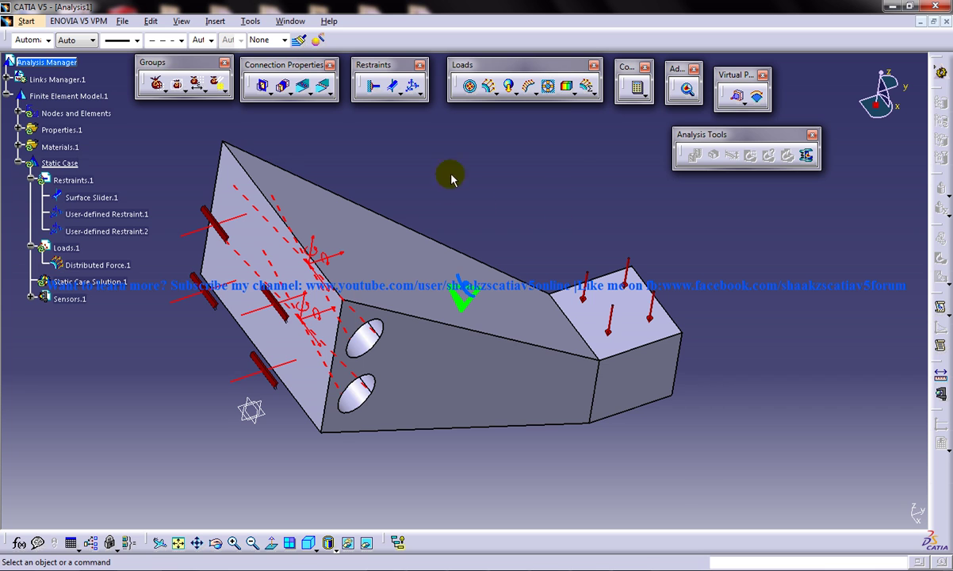
# Step: Compute the whole analysis with the All option, accepting the warning and the computation estimate
pyautogui.click(638, 91)
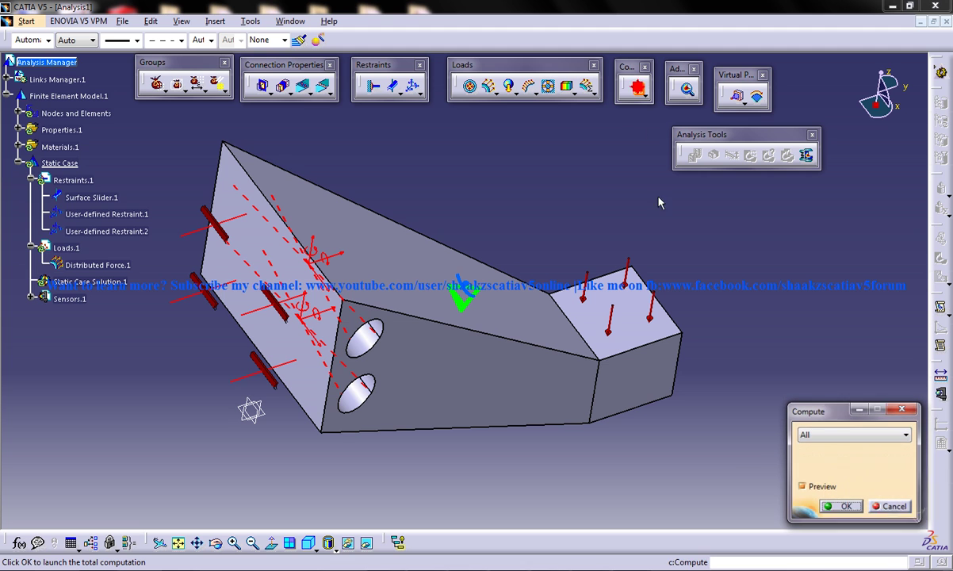
pyautogui.click(846, 508)
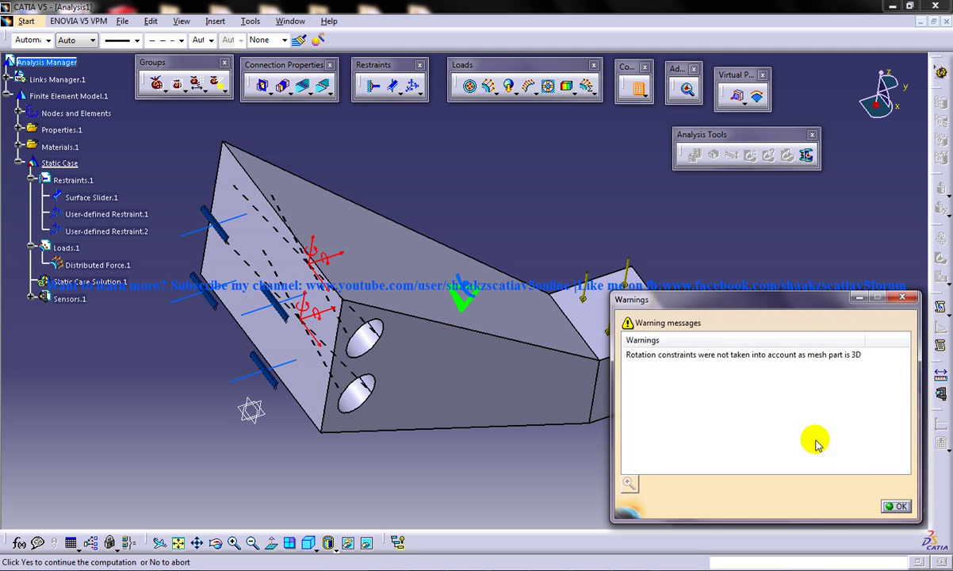
pyautogui.click(895, 506)
pyautogui.click(860, 508)
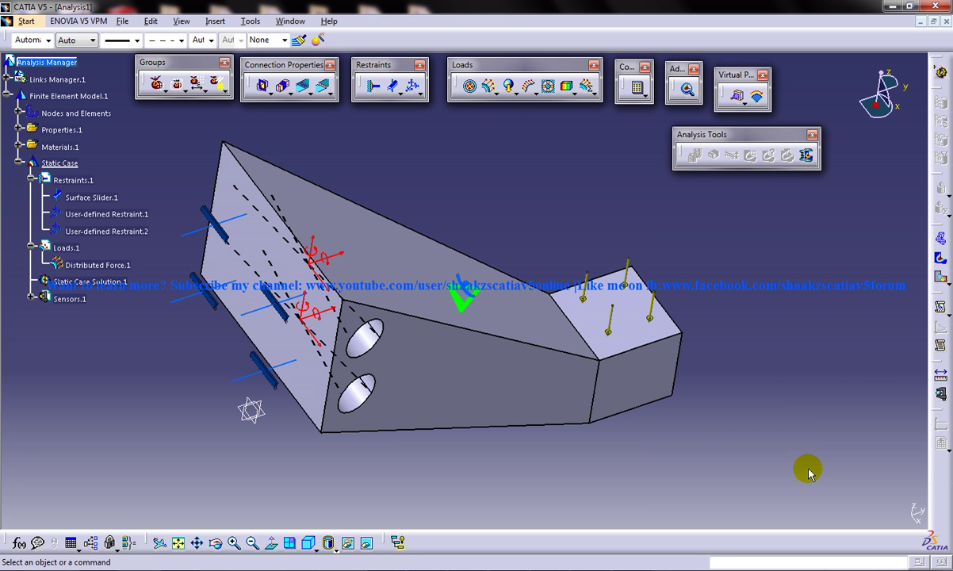
# Step: Display the Von Mises stress image on the computed bracket, with the Analysis Tools toolbar moved lower
pyautogui.moveTo(772, 379); pyautogui.dragTo(332, 361, button='middle')
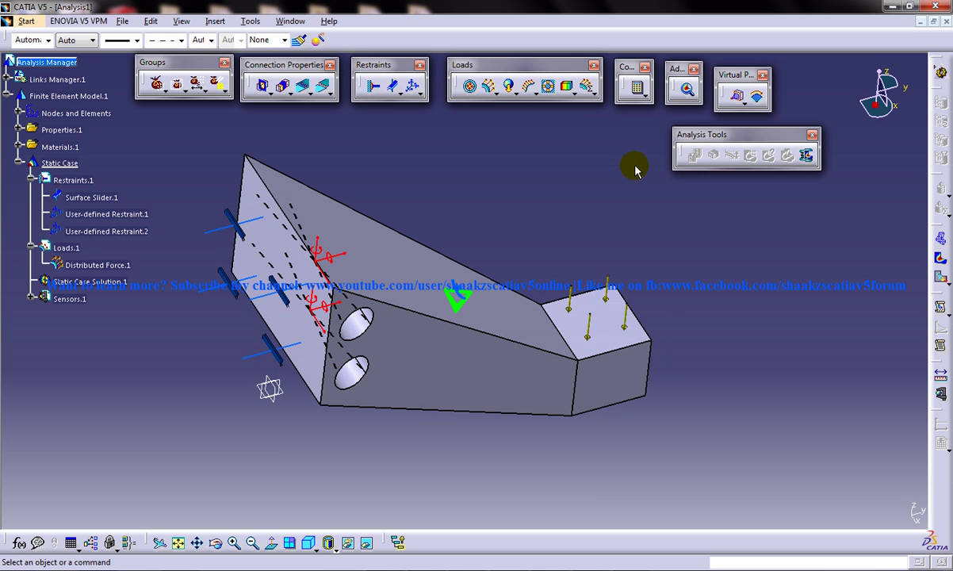
pyautogui.moveTo(682, 127); pyautogui.dragTo(696, 168)
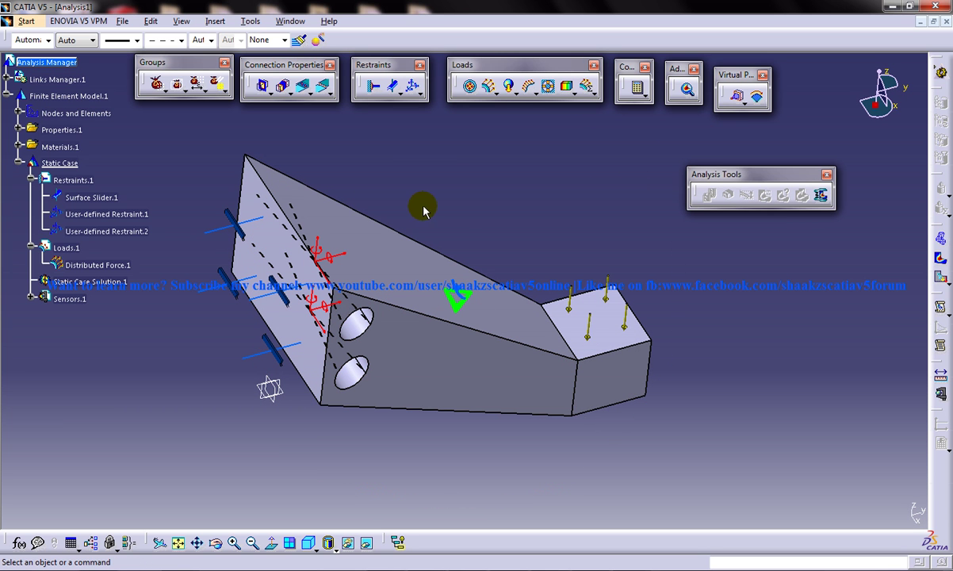
pyautogui.moveTo(616, 326); pyautogui.dragTo(800, 296, button='middle')
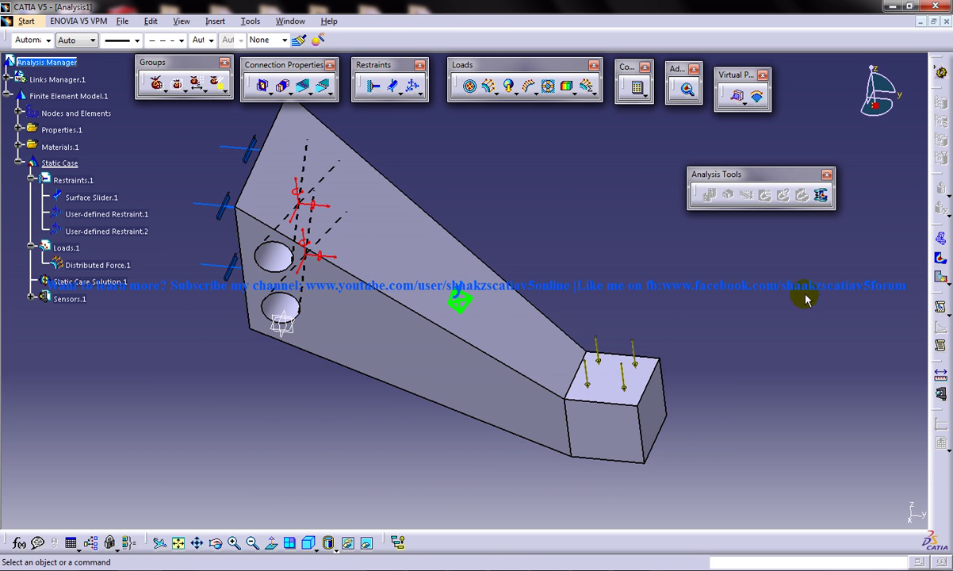
pyautogui.click(940, 259)
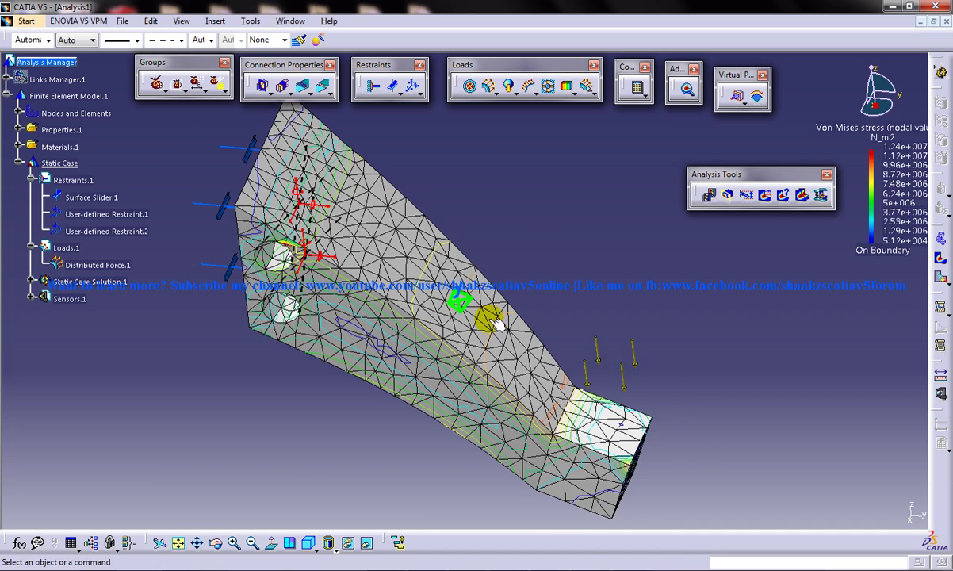
# Step: Display the bracket in Shading with Material mode and examine the Von Mises stress distribution along the arm and around the loaded end
pyautogui.moveTo(497, 324); pyautogui.dragTo(566, 324, button='middle')
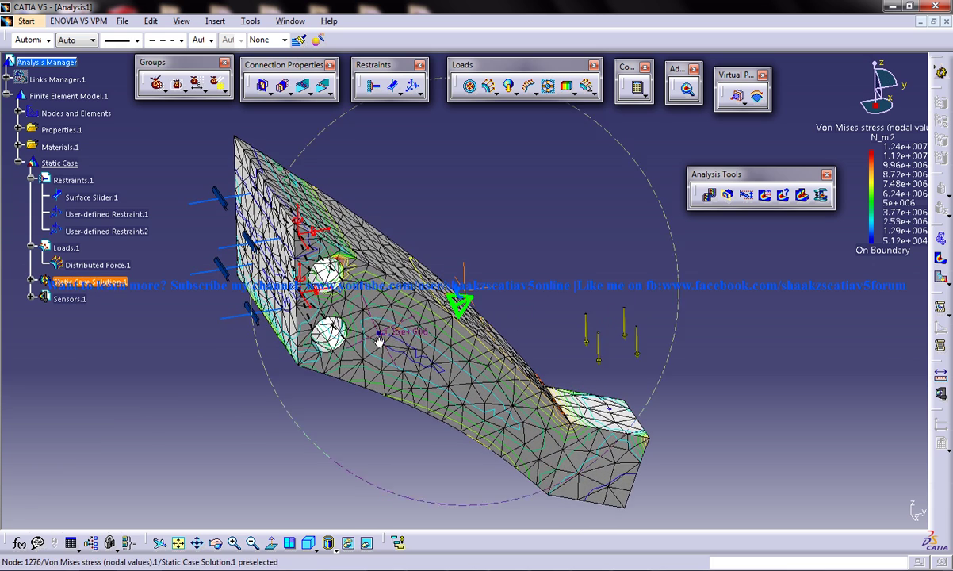
pyautogui.moveTo(379, 341); pyautogui.dragTo(385, 349, button='middle')
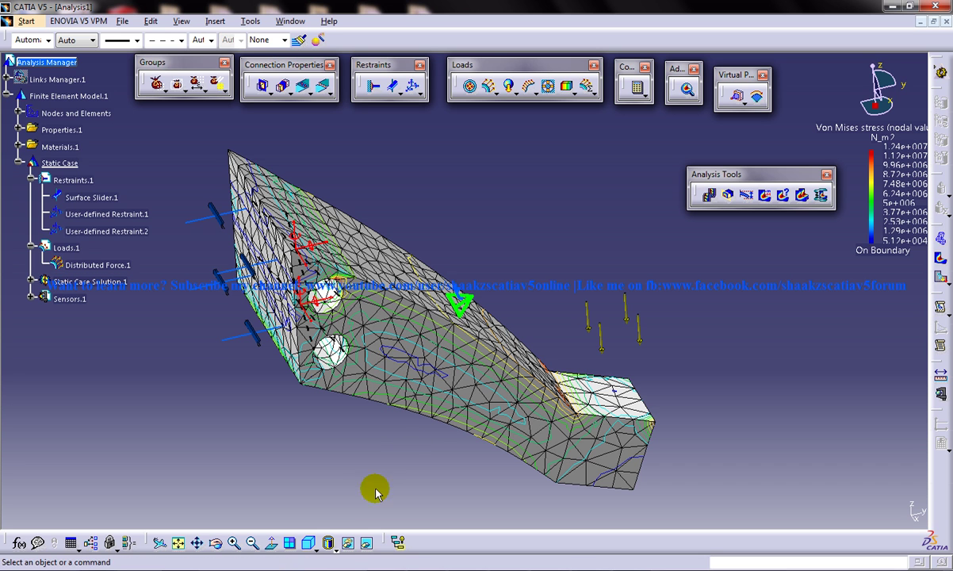
pyautogui.click(333, 547)
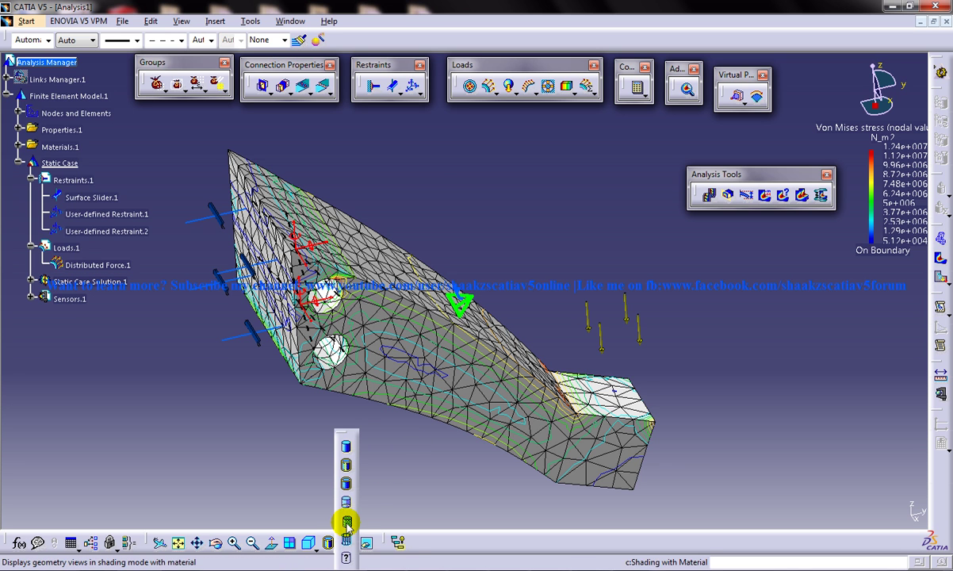
pyautogui.click(347, 523)
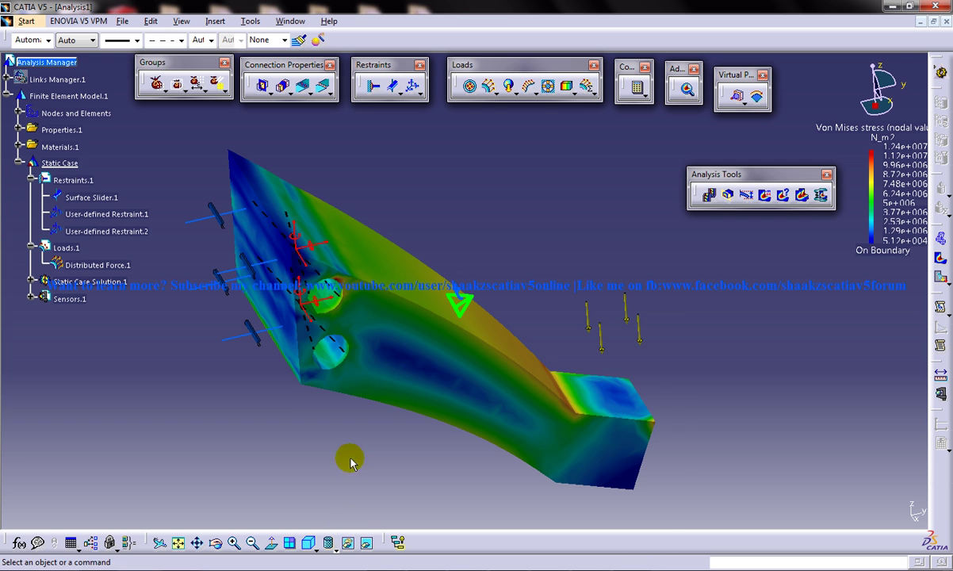
pyautogui.moveTo(351, 463); pyautogui.dragTo(352, 392, button='middle')
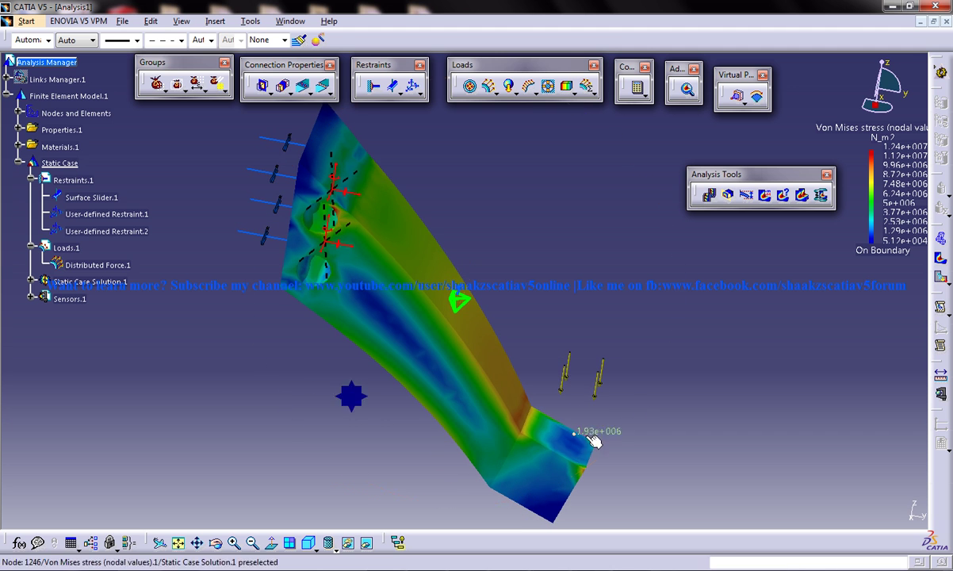
pyautogui.click(530, 375)
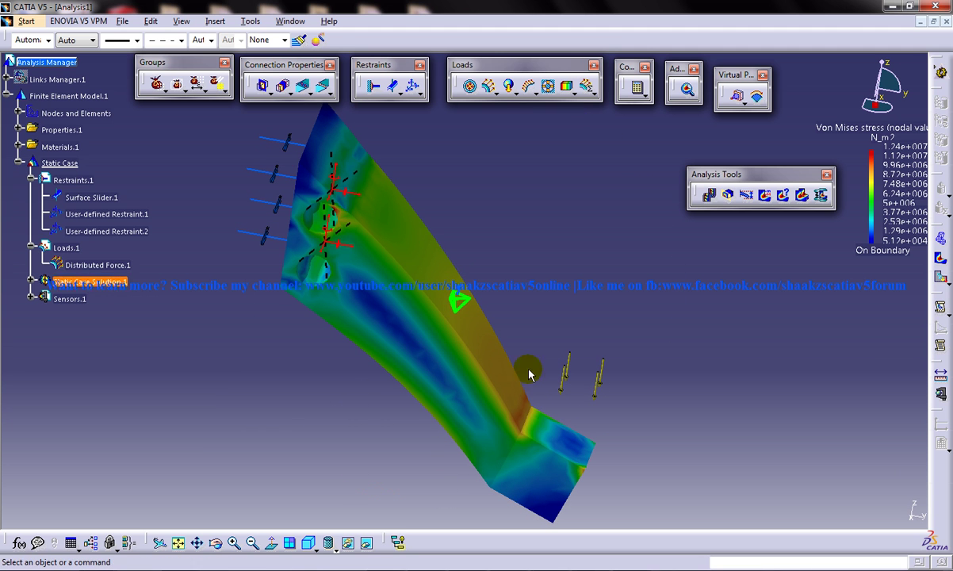
pyautogui.moveTo(446, 432); pyautogui.dragTo(504, 426, button='middle')
pyautogui.moveTo(436, 405); pyautogui.dragTo(451, 407, button='middle')
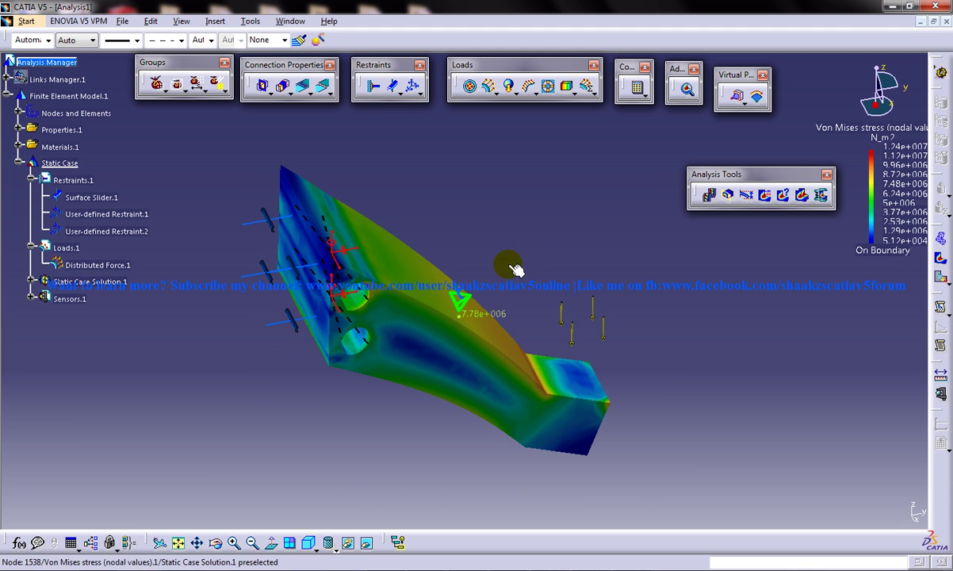